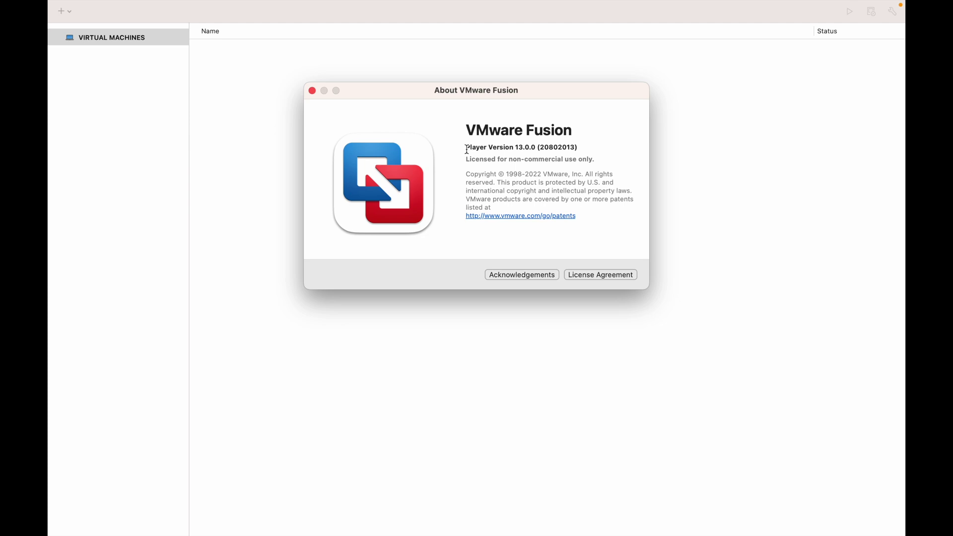
Check Player Version 13.0.0 (20802013) in the About window, then close it
drag(466, 149, 537, 149)
click(572, 149)
click(312, 91)
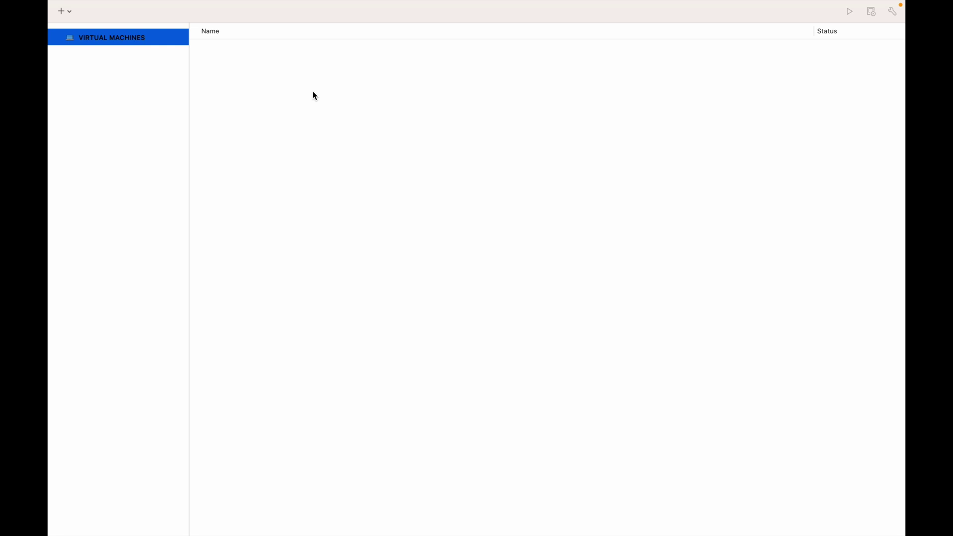
Start a custom new virtual machine for Windows 11 64-bit Arm, keeping UEFI firmware
click(63, 14)
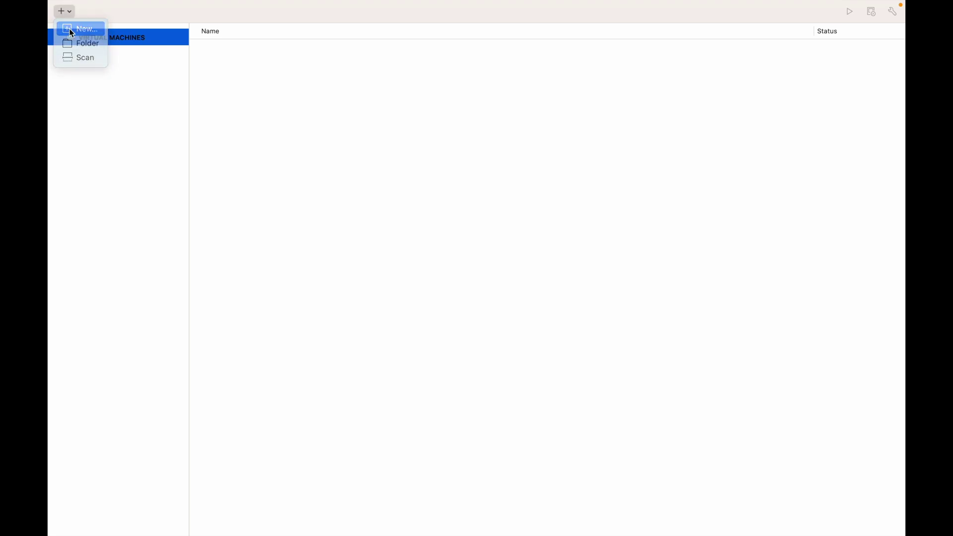
click(70, 29)
click(256, 214)
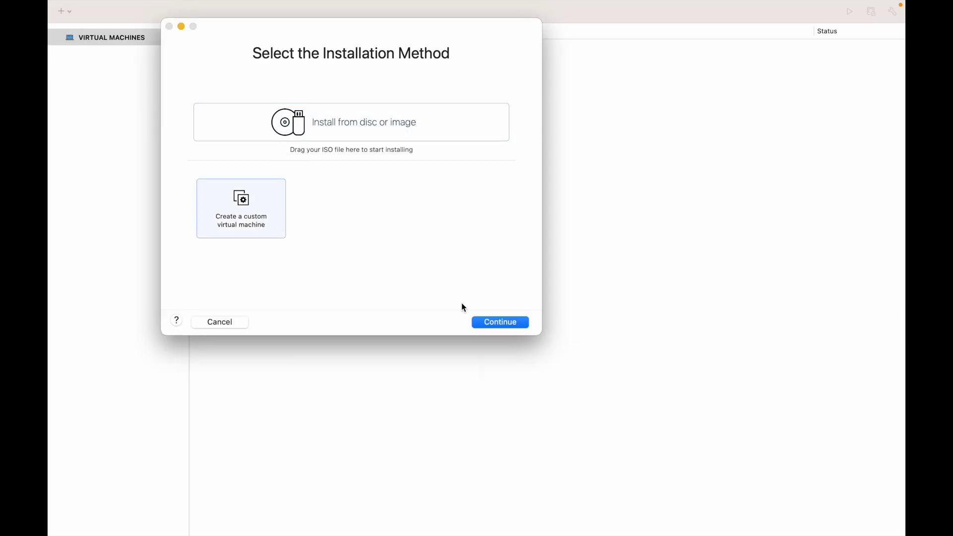
click(499, 327)
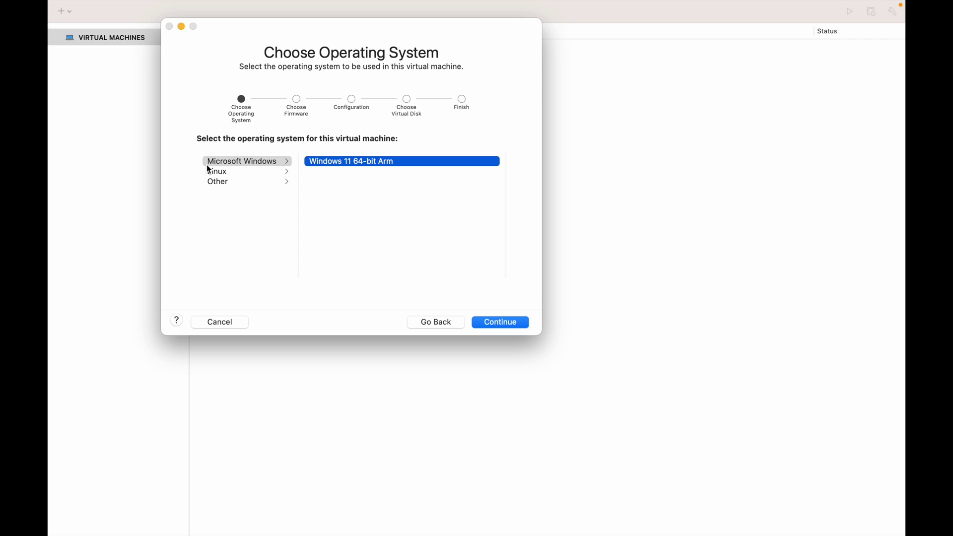
click(502, 324)
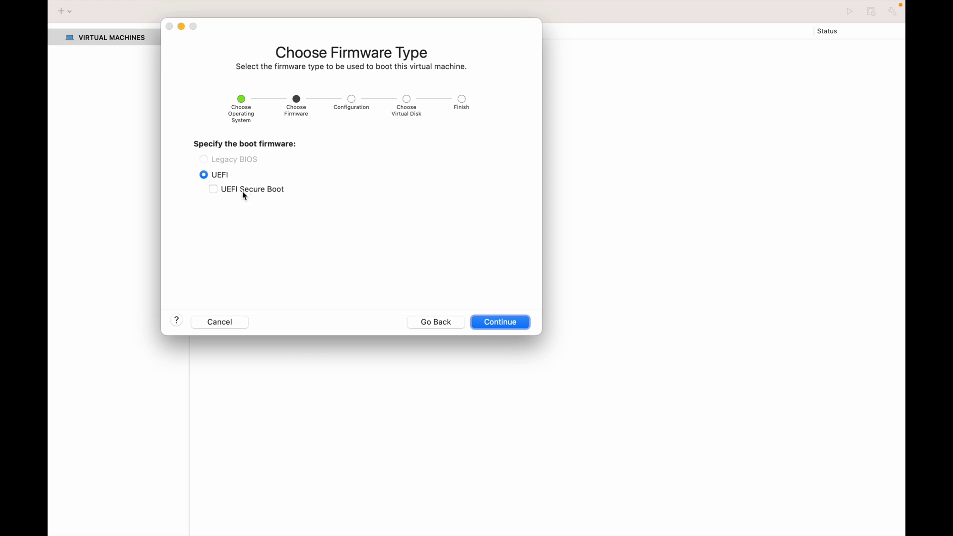
click(507, 323)
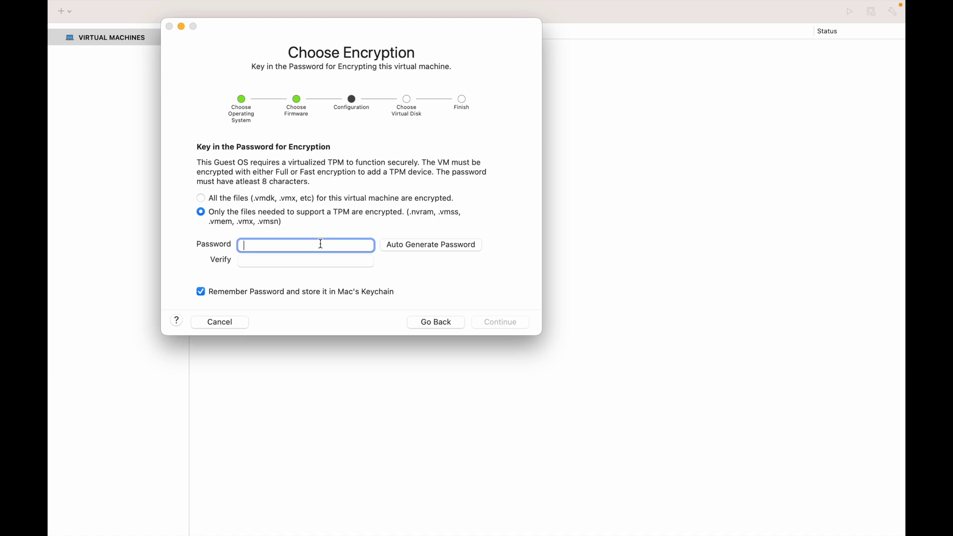
Encrypt with an auto-generated password that is not remembered in Keychain
click(305, 291)
click(468, 222)
click(392, 245)
drag(362, 274, 296, 274)
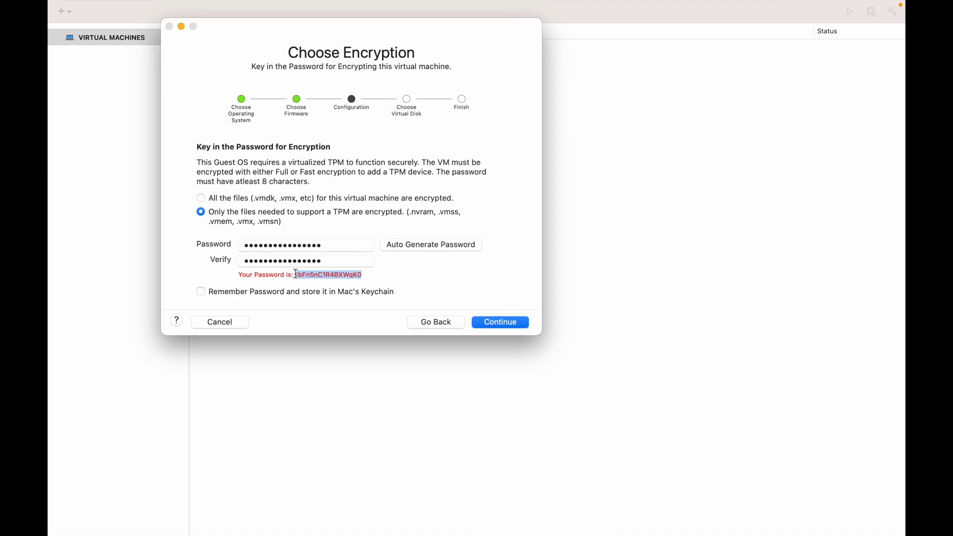
click(479, 292)
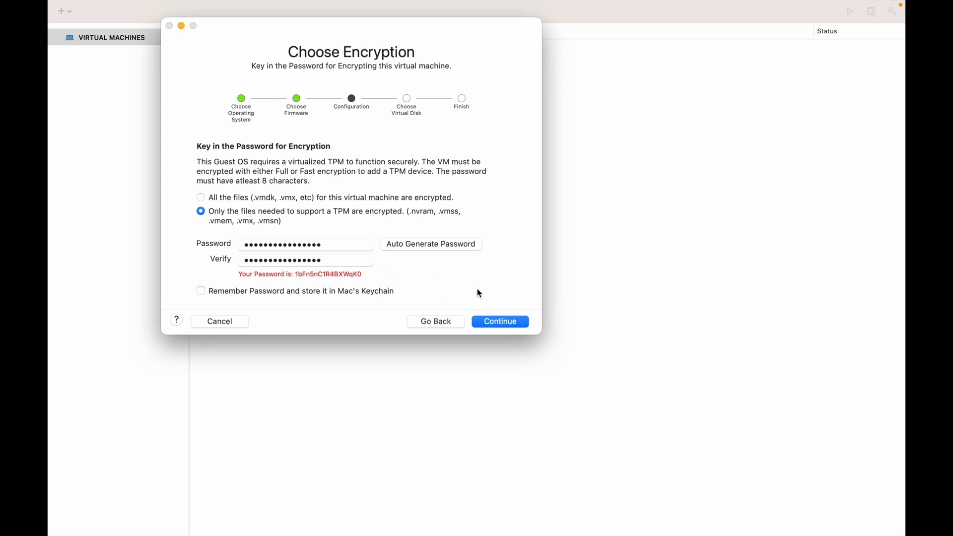
click(500, 323)
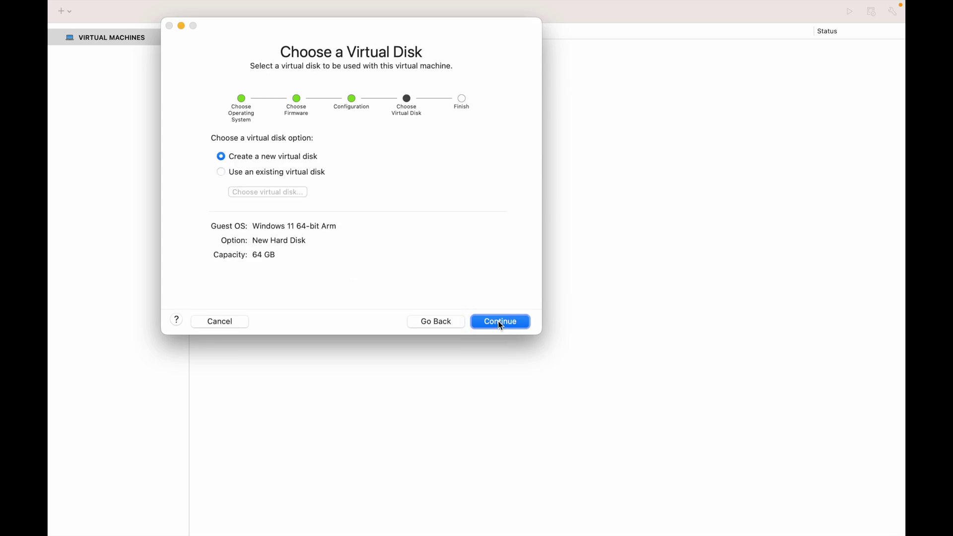
Keep a new virtual disk, finish the wizard and save the virtual machine
click(499, 321)
click(346, 290)
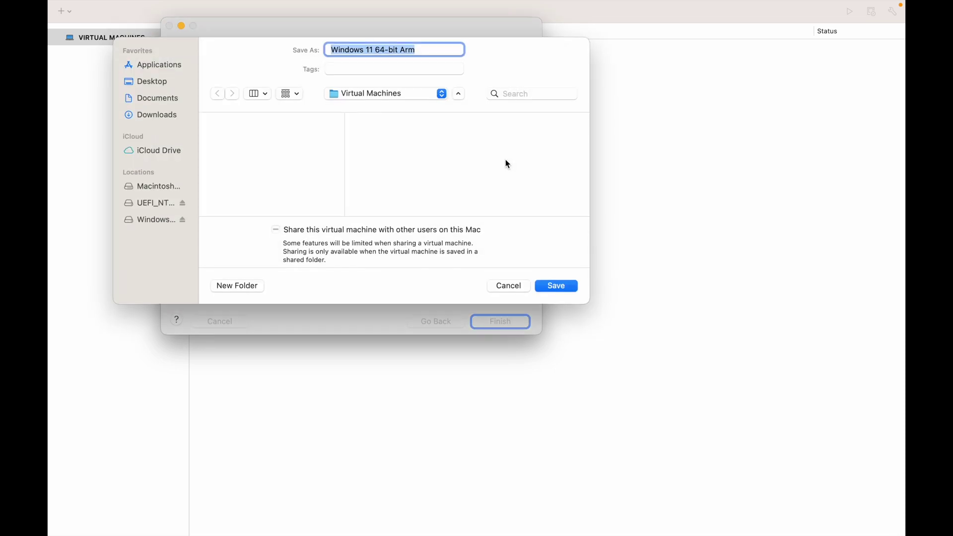
click(564, 289)
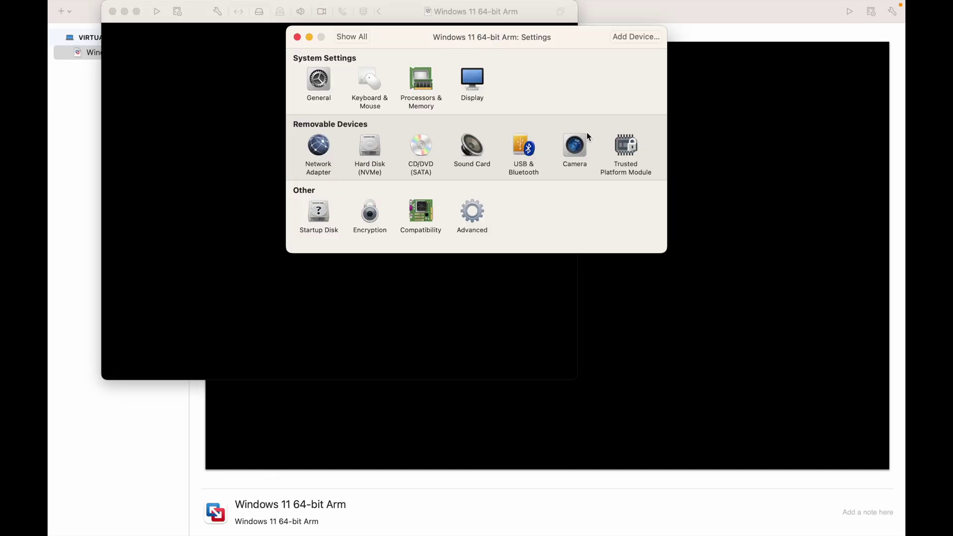
Give the virtual machine 4 processor cores
click(427, 87)
click(427, 88)
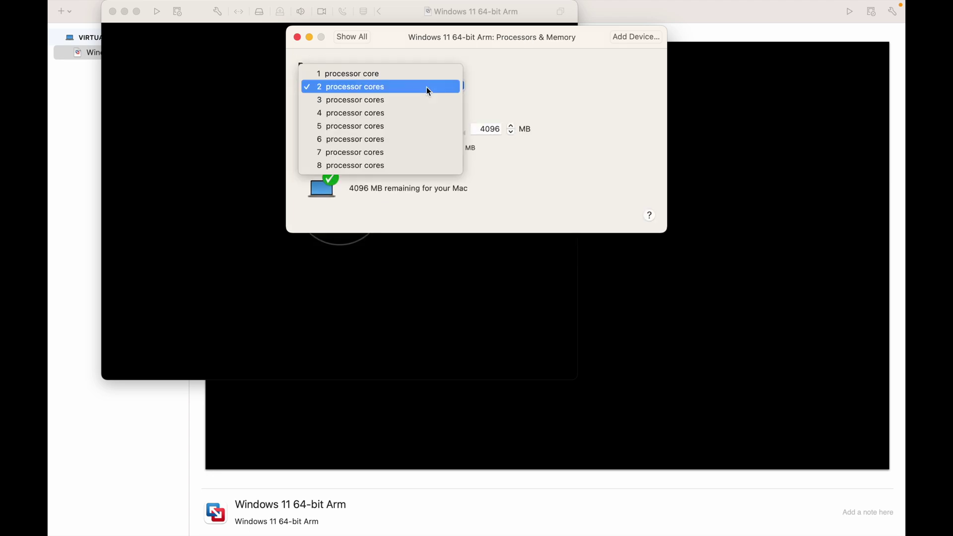
click(420, 112)
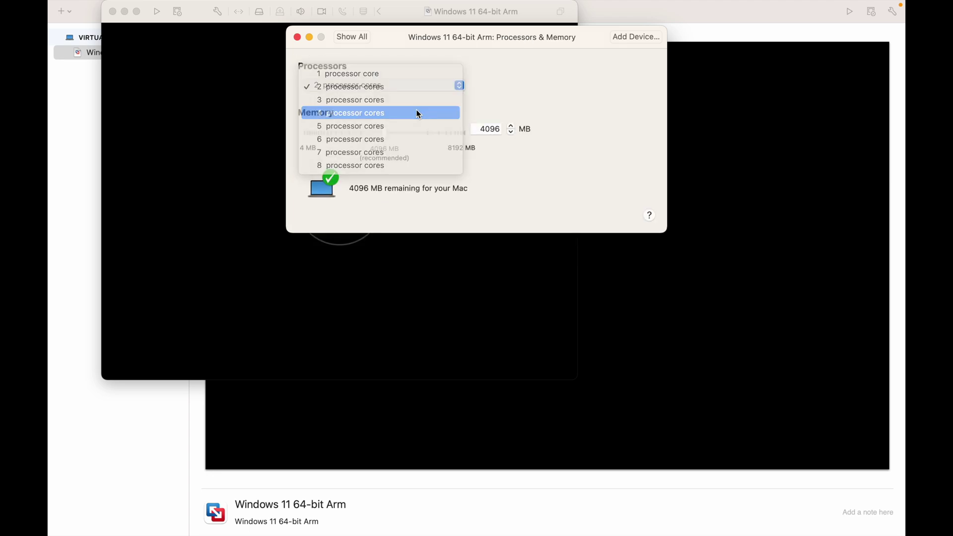
click(341, 38)
Set full-screen display to Stretch with full Retina resolution, then view USB & Bluetooth settings
click(462, 74)
click(474, 145)
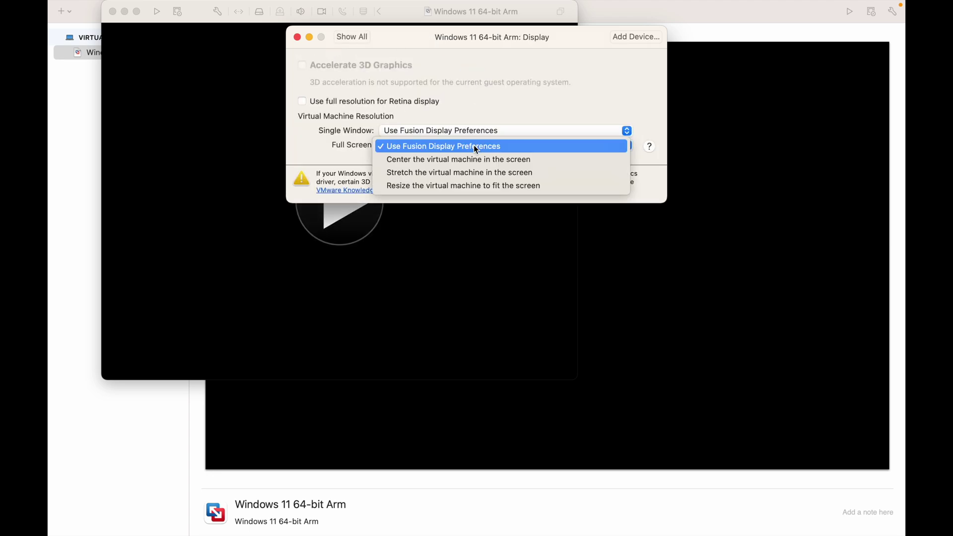
click(466, 172)
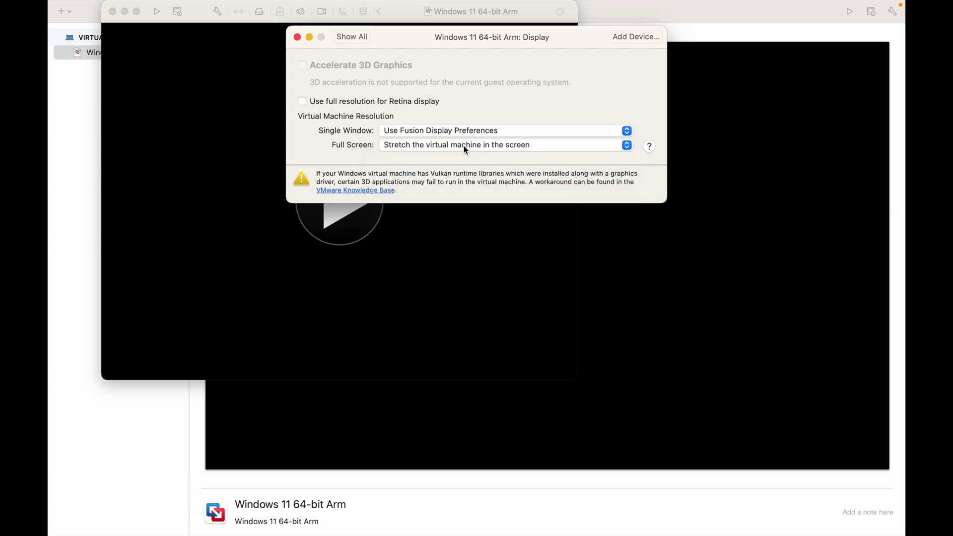
click(353, 103)
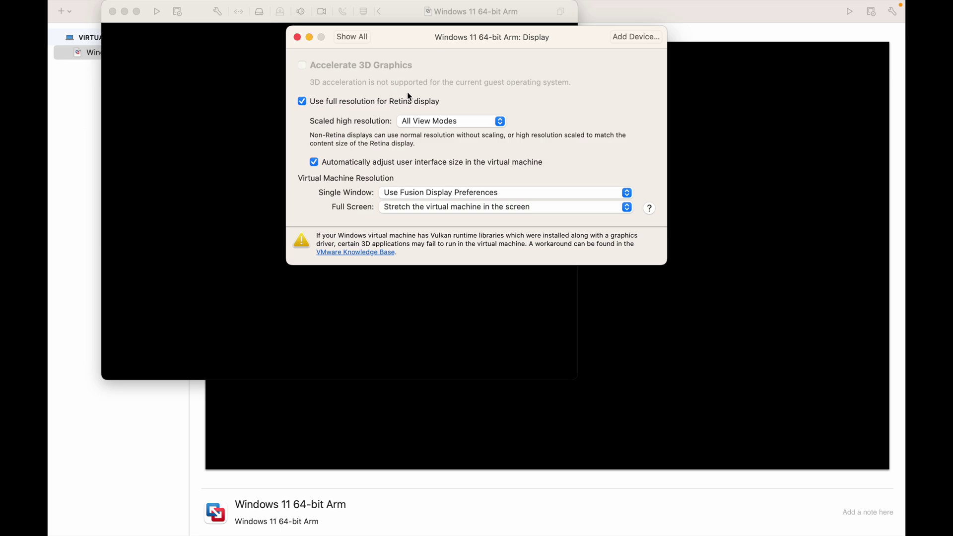
click(363, 39)
click(523, 147)
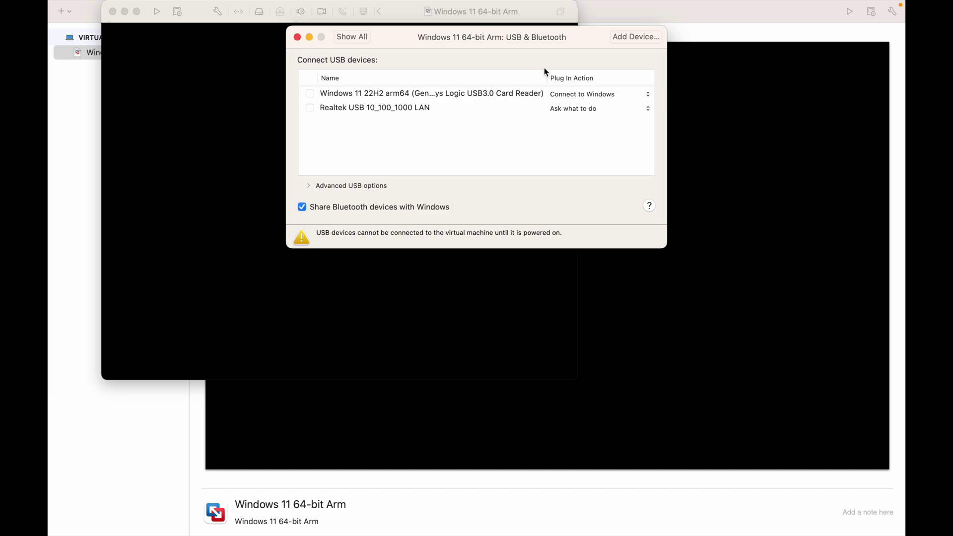
Remove the Trusted Platform Module from the virtual machine's settings and confirm
click(352, 38)
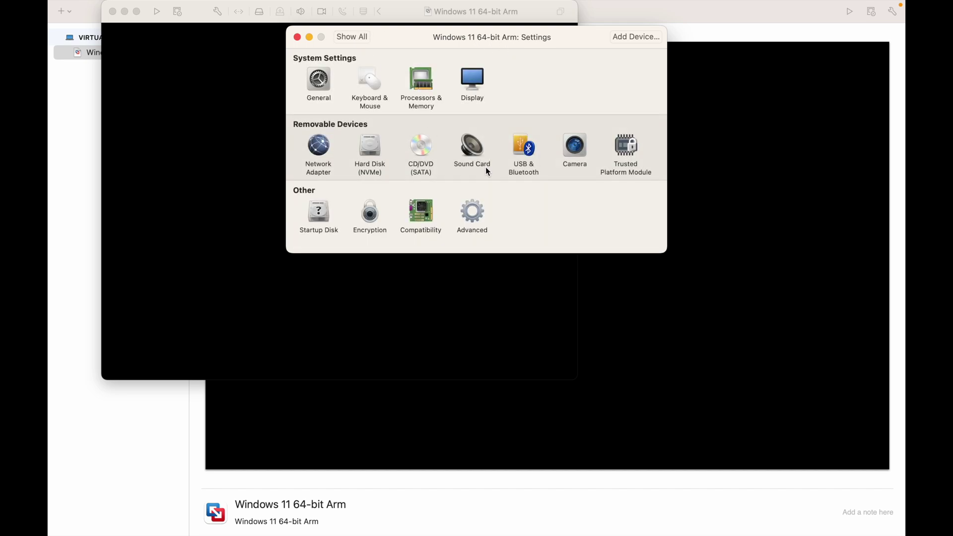
click(615, 154)
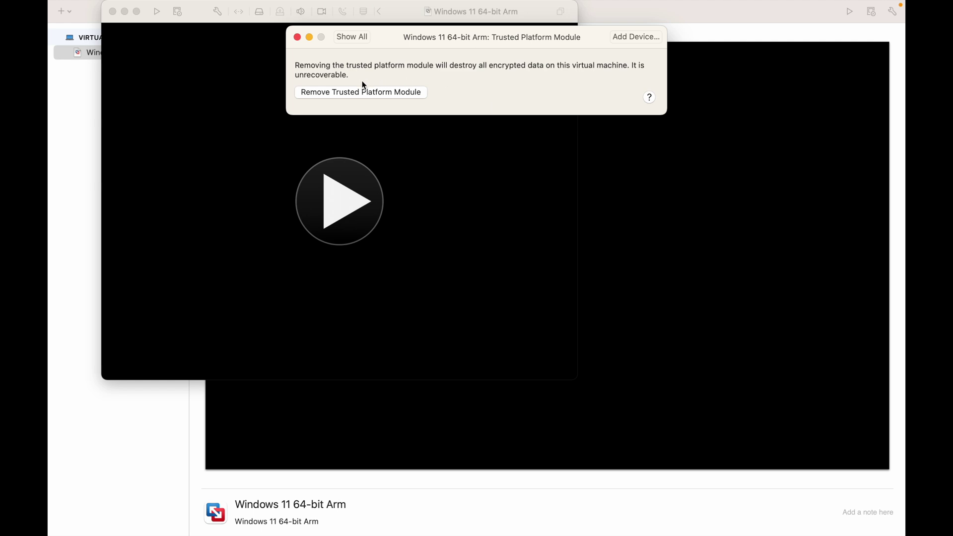
click(357, 92)
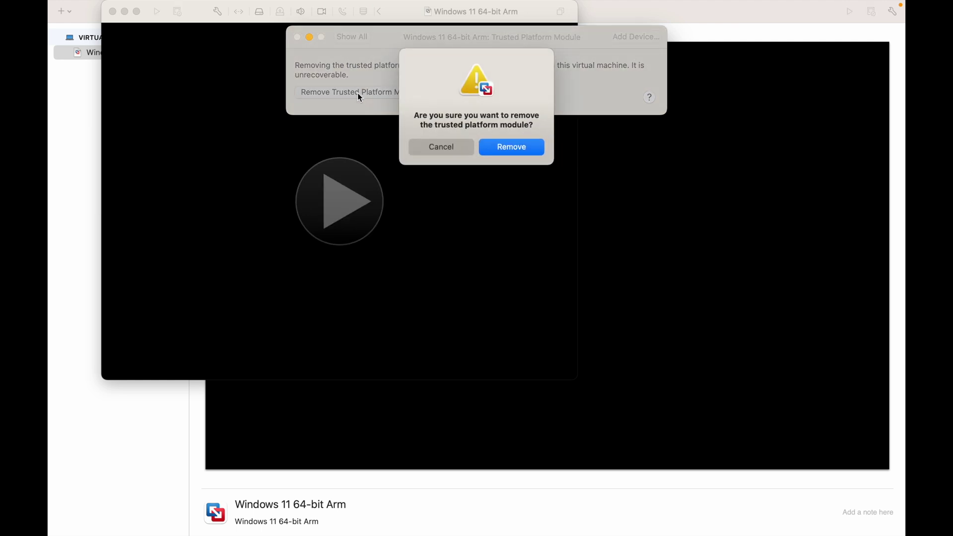
click(514, 149)
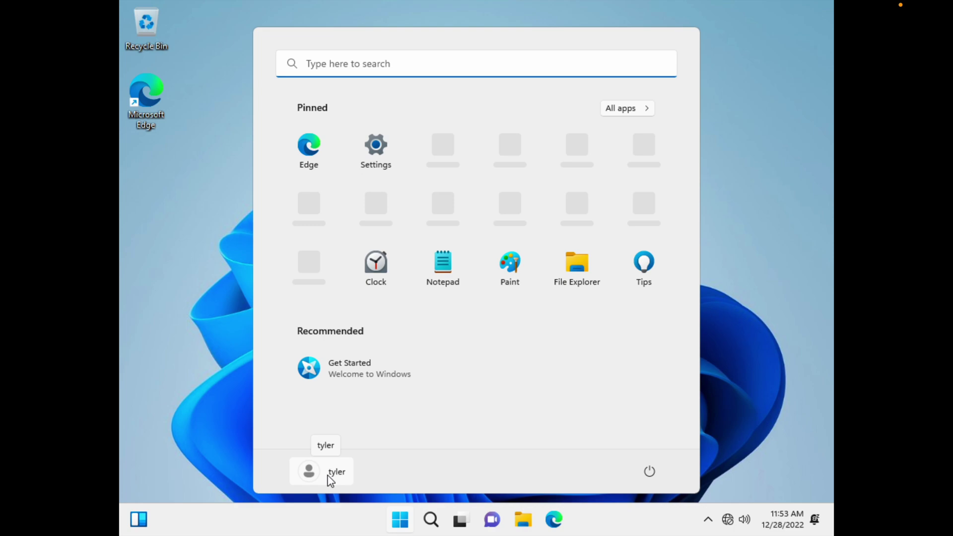
Open Windows Settings maximized and view the Display page
click(380, 148)
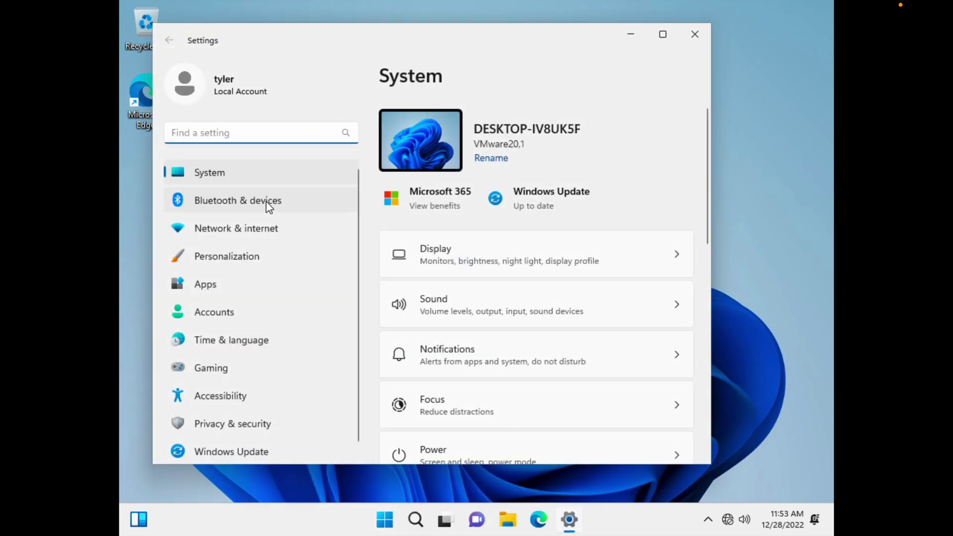
click(662, 33)
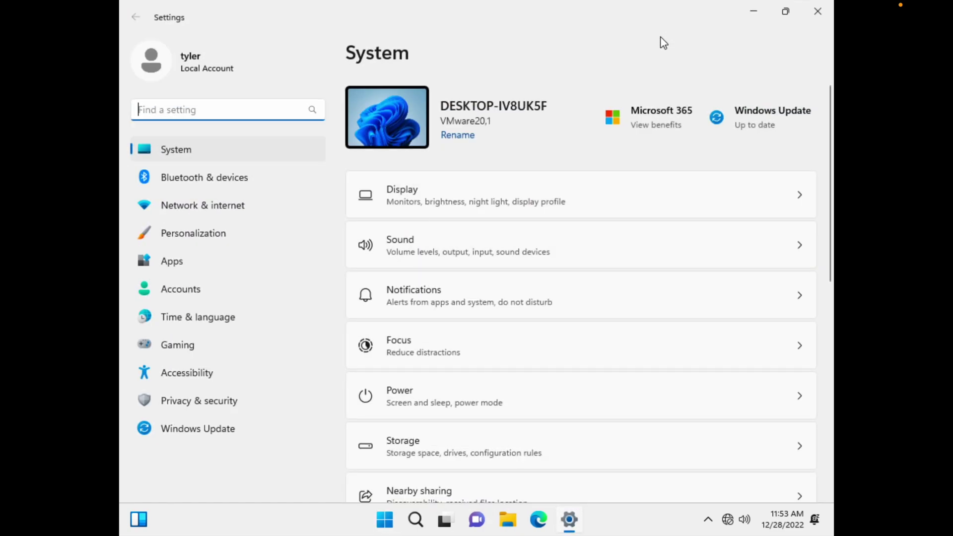
click(481, 193)
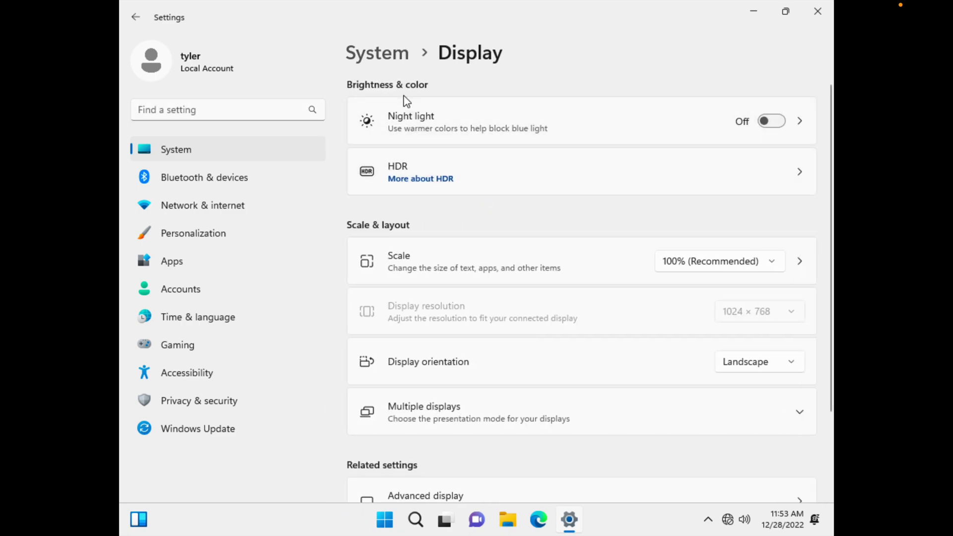
Browse the Bluetooth & devices, Network & internet, Personalization, Apps and Accounts pages
click(226, 184)
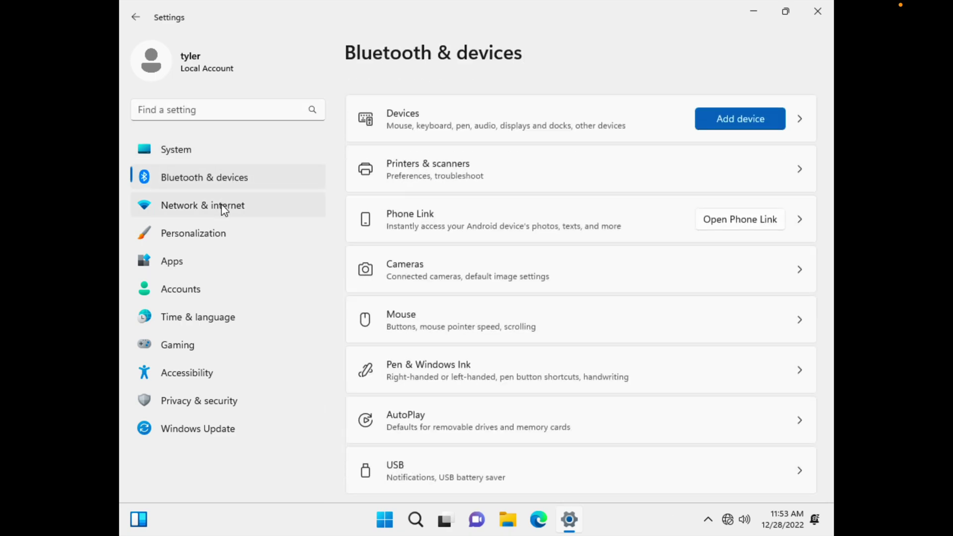
click(221, 207)
click(223, 228)
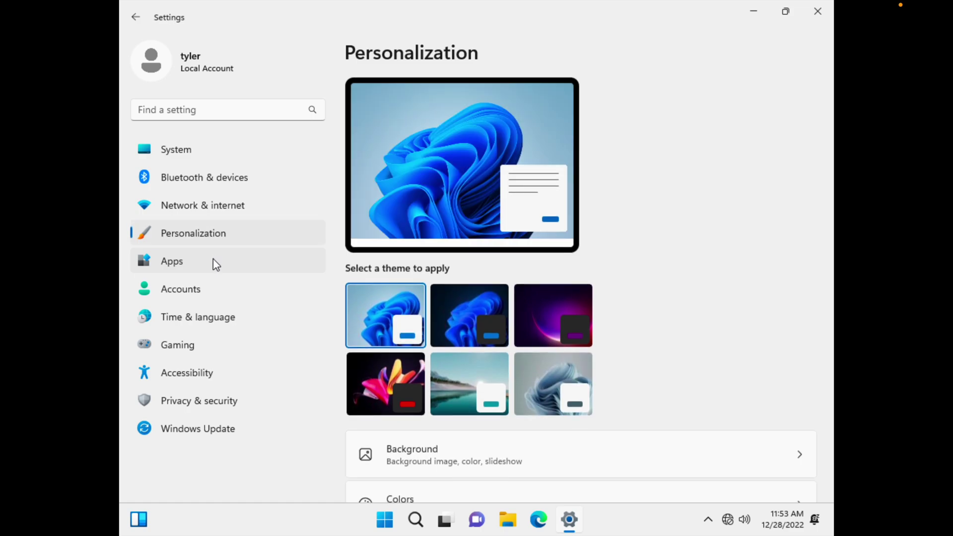
click(213, 260)
click(212, 290)
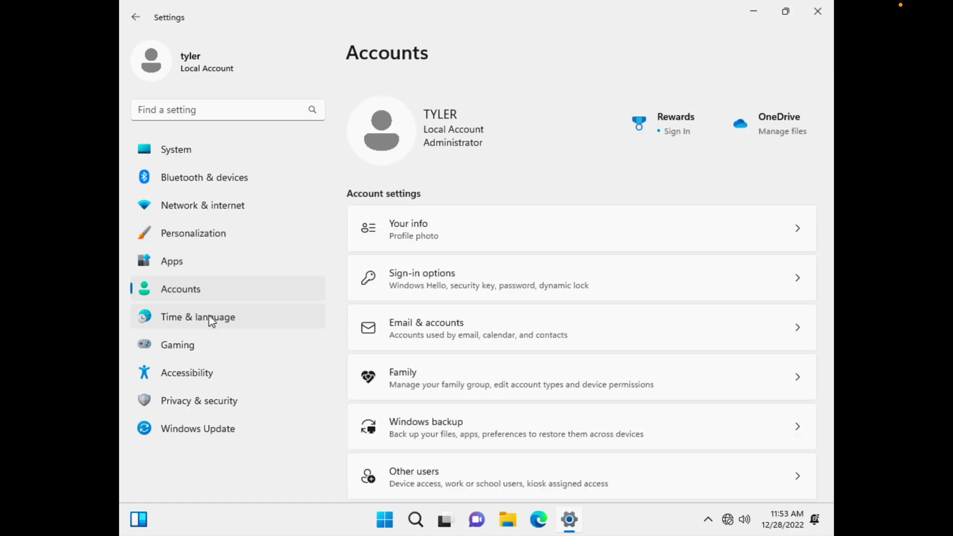